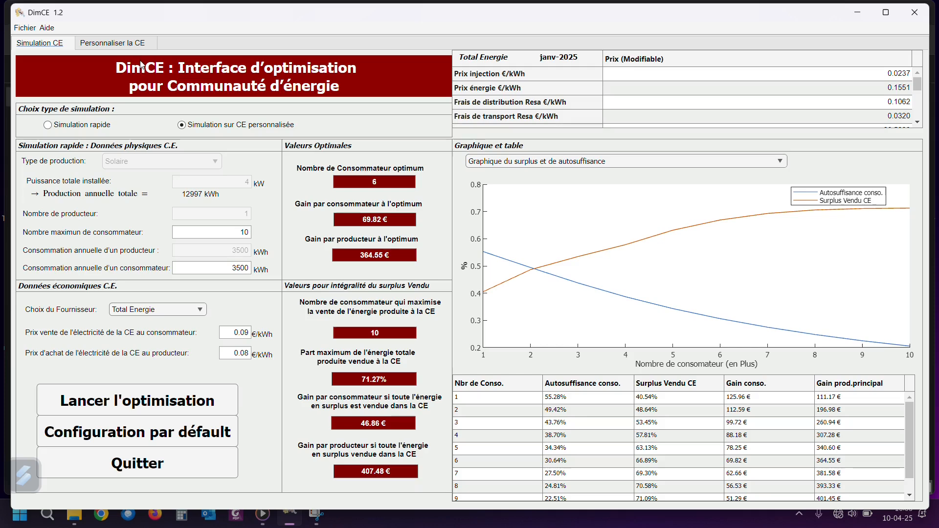
Add a first community member with 4 kW of wind power, a 15 kWh battery and 3 kW charge/discharge power
{"action": "left_click", "coordinate": [133, 44]}
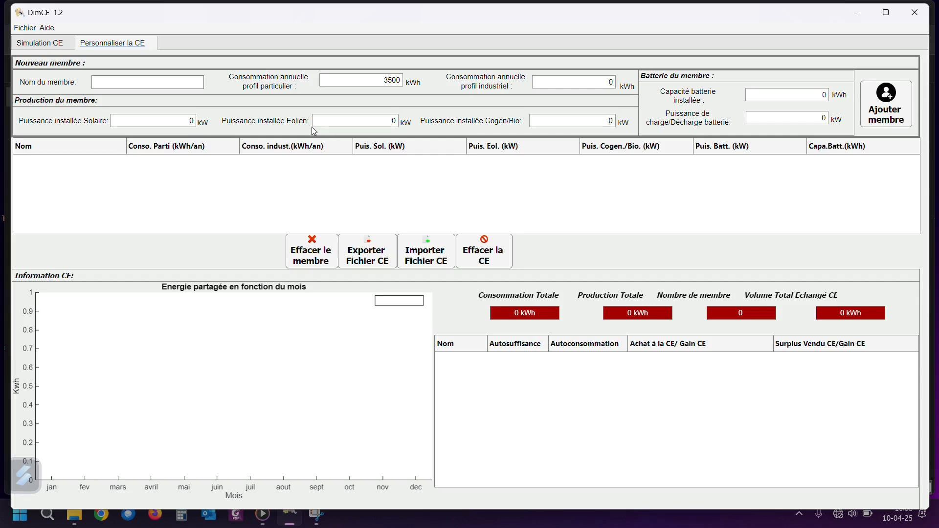
{"action": "double_click", "coordinate": [394, 120]}
{"action": "type", "text": "4"}
{"action": "double_click", "coordinate": [826, 96]}
{"action": "type", "text": "15"}
{"action": "key", "text": "Tab"}
{"action": "type", "text": "3"}
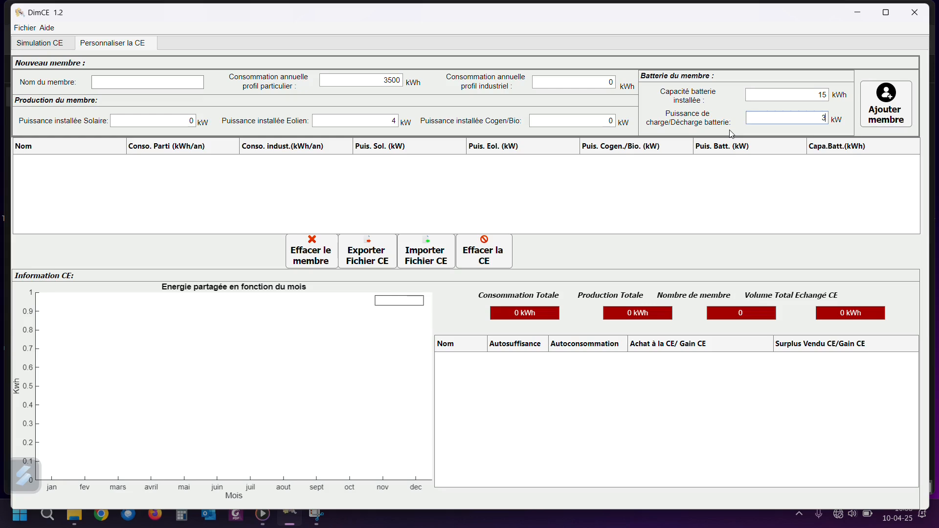
{"action": "left_click", "coordinate": [897, 113]}
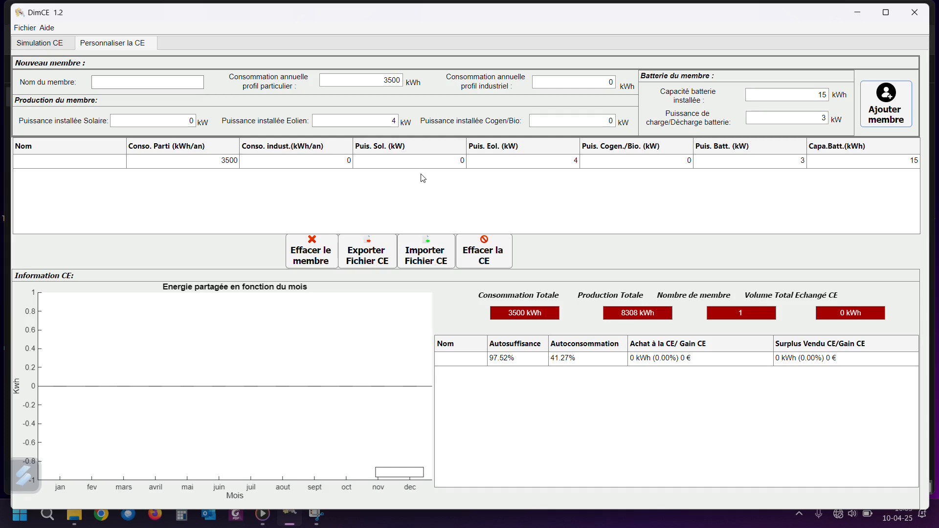
Fill in the missing name of the first member directly in the member table
{"action": "left_click", "coordinate": [87, 159]}
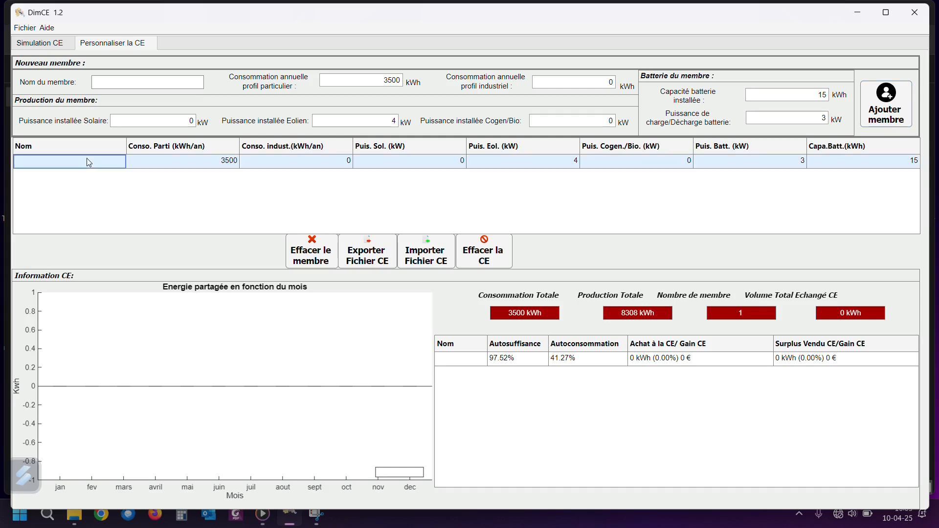
{"action": "type", "text": "Paul"}
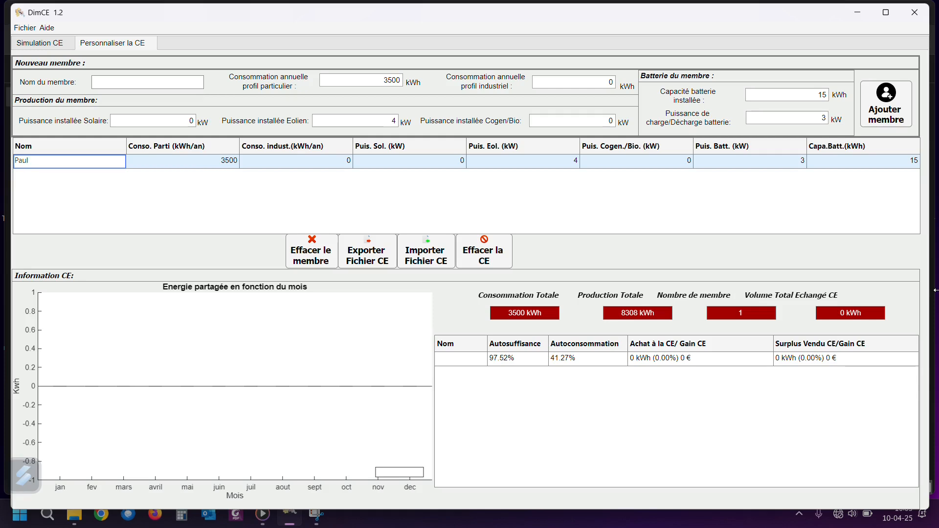
{"action": "key", "text": "Return"}
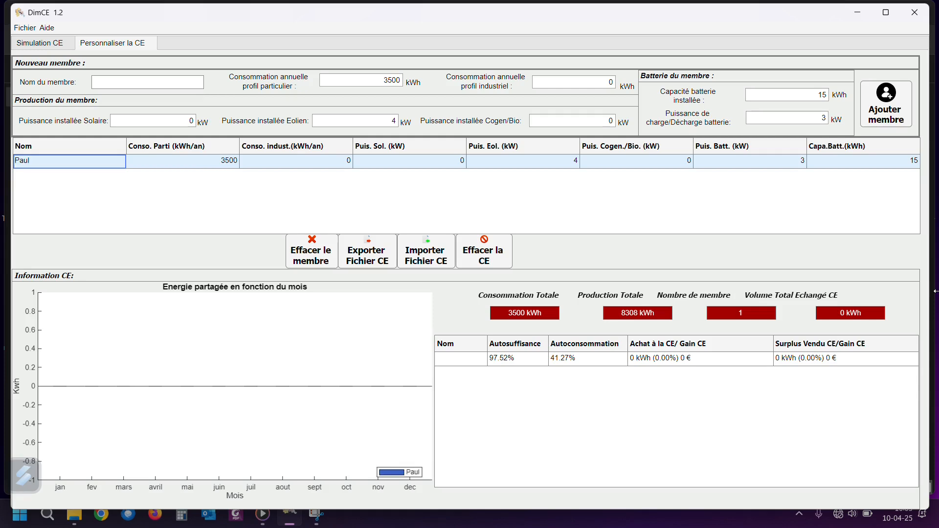
{"action": "left_click", "coordinate": [339, 214]}
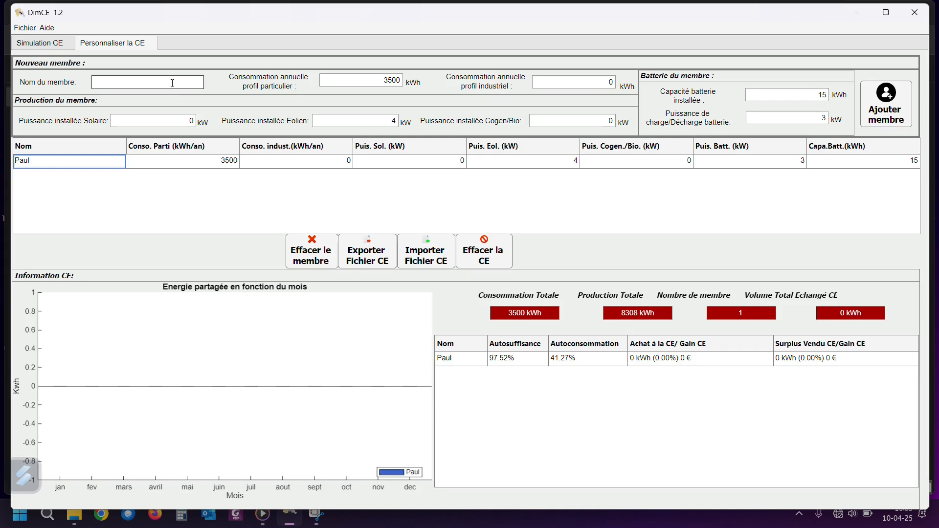
Add a second named member with the installed wind power set to 0 kW, keeping the other values
{"action": "left_click", "coordinate": [188, 82]}
{"action": "type", "text": "Martin"}
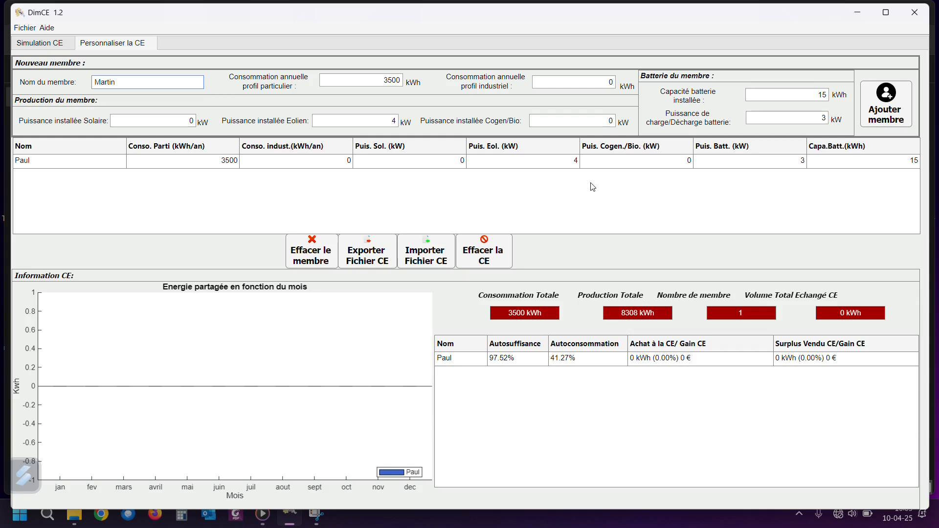
{"action": "left_click", "coordinate": [394, 121]}
{"action": "type", "text": "0"}
{"action": "key", "text": "Return"}
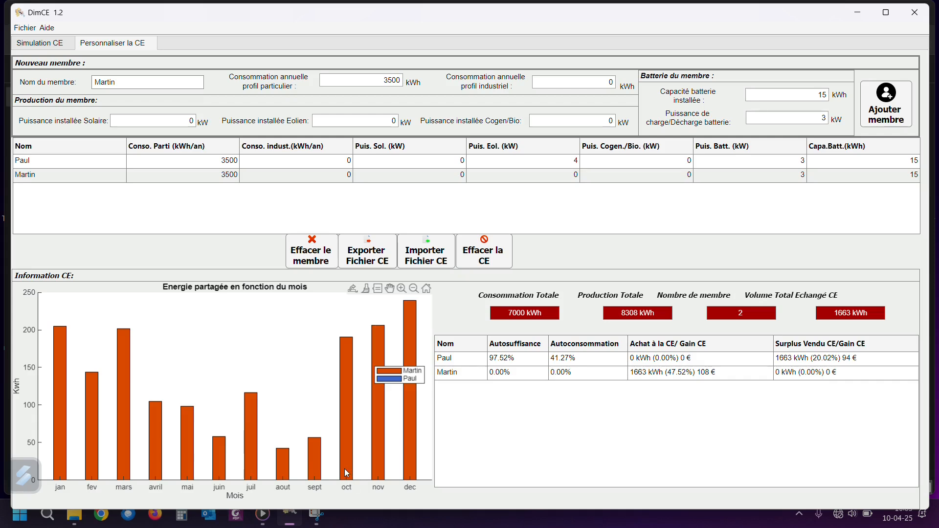
{"action": "mouse_move", "coordinate": [345, 470]}
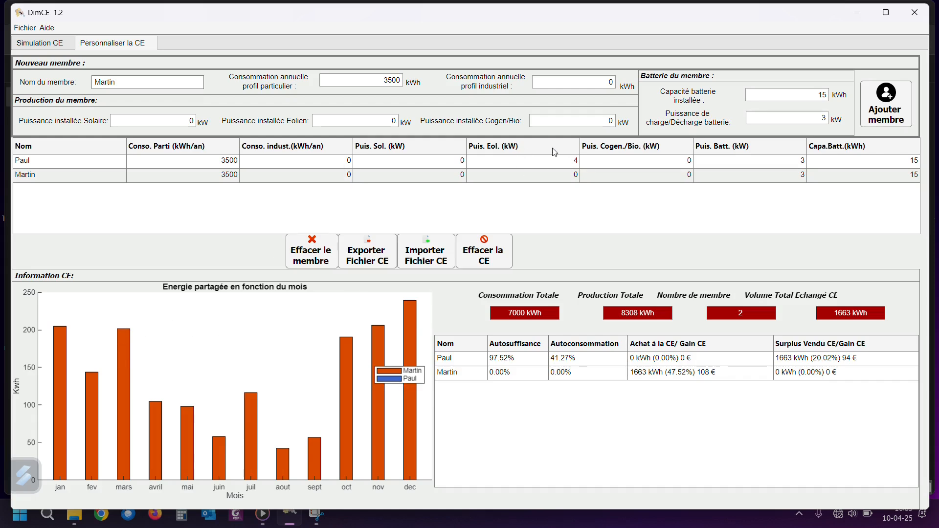
Add a third named member with 5 kW of solar power and battery capacity and power both at 0
{"action": "double_click", "coordinate": [147, 82]}
{"action": "type", "text": "Thomas"}
{"action": "left_click_drag", "start_coordinate": [188, 121], "coordinate": [198, 121]}
{"action": "type", "text": "5"}
{"action": "left_click_drag", "start_coordinate": [817, 95], "coordinate": [838, 97]}
{"action": "type", "text": "0"}
{"action": "left_click", "coordinate": [899, 111]}
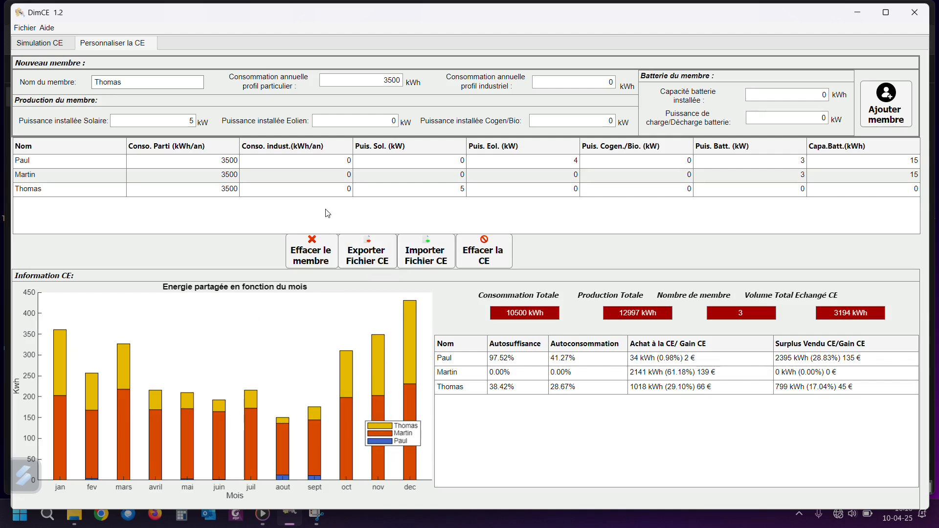
Set the second member's battery power and battery capacity to 0 in the member table
{"action": "left_click", "coordinate": [771, 176]}
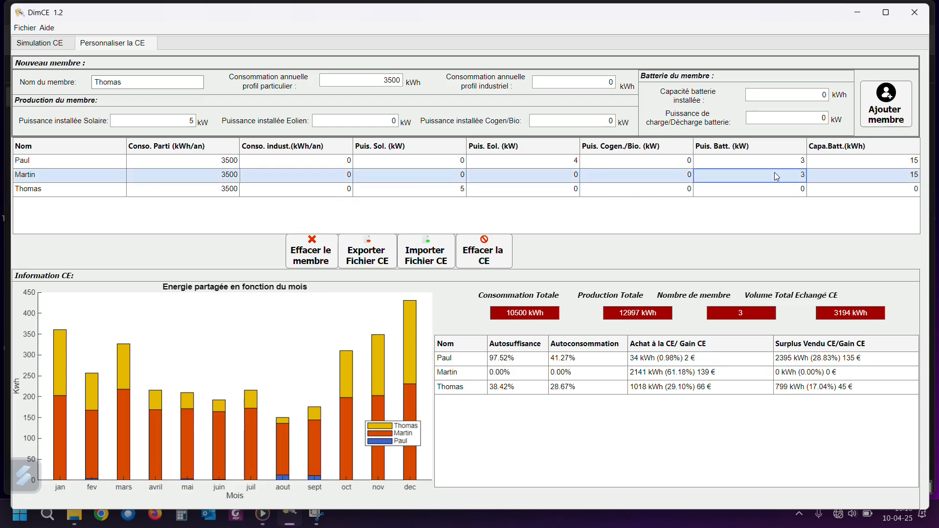
{"action": "type", "text": "0"}
{"action": "left_click", "coordinate": [887, 175]}
{"action": "type", "text": "0"}
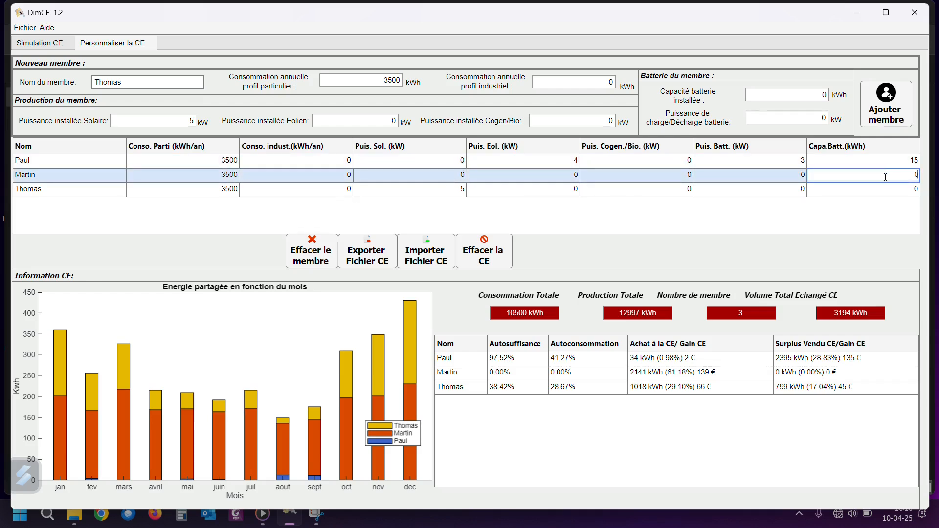
{"action": "left_click", "coordinate": [840, 217]}
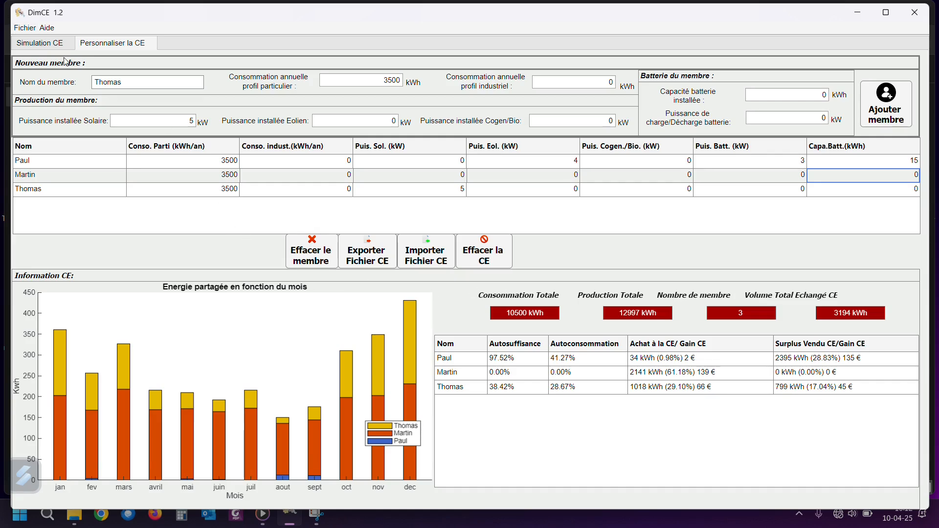
Launch the optimisation on the customised community and review the results table for 1 to 10 additional consumers
{"action": "left_click", "coordinate": [53, 44]}
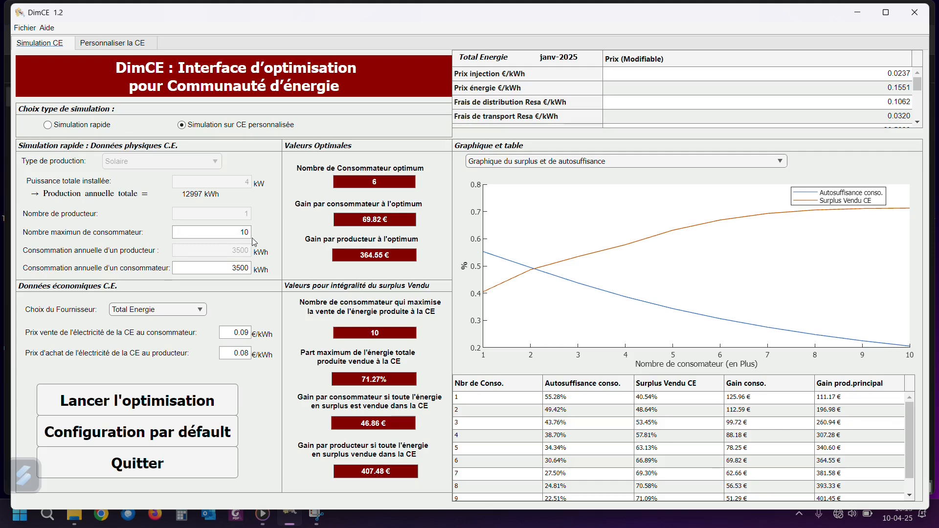
{"action": "left_click", "coordinate": [125, 47]}
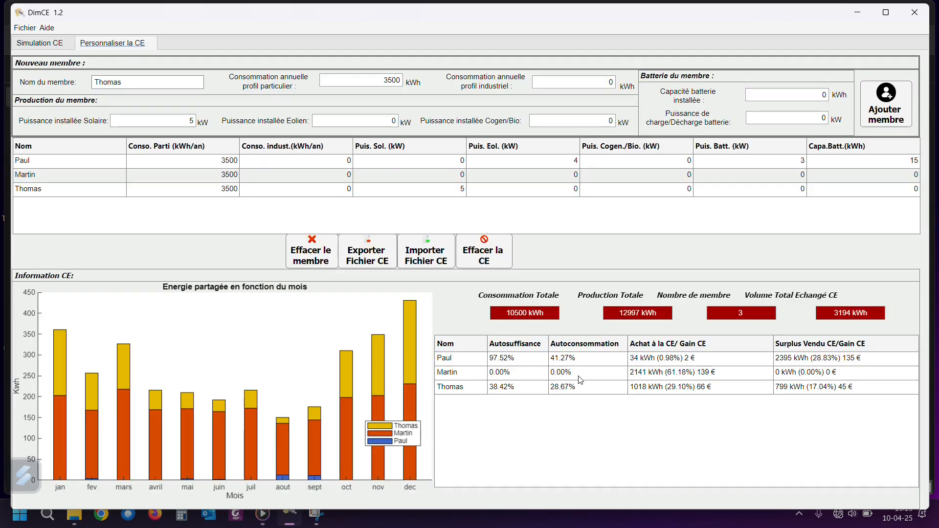
{"action": "left_click", "coordinate": [55, 43]}
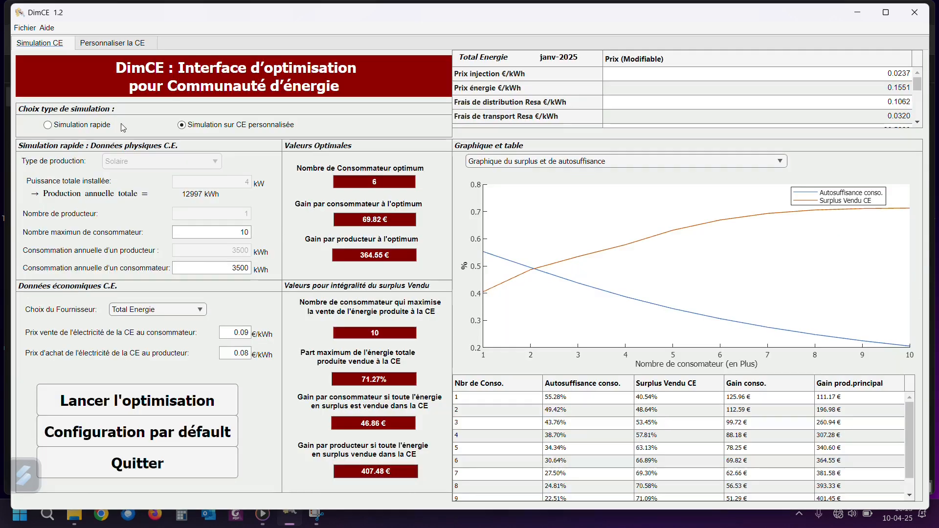
{"action": "left_click", "coordinate": [149, 399]}
{"action": "key", "text": "Return"}
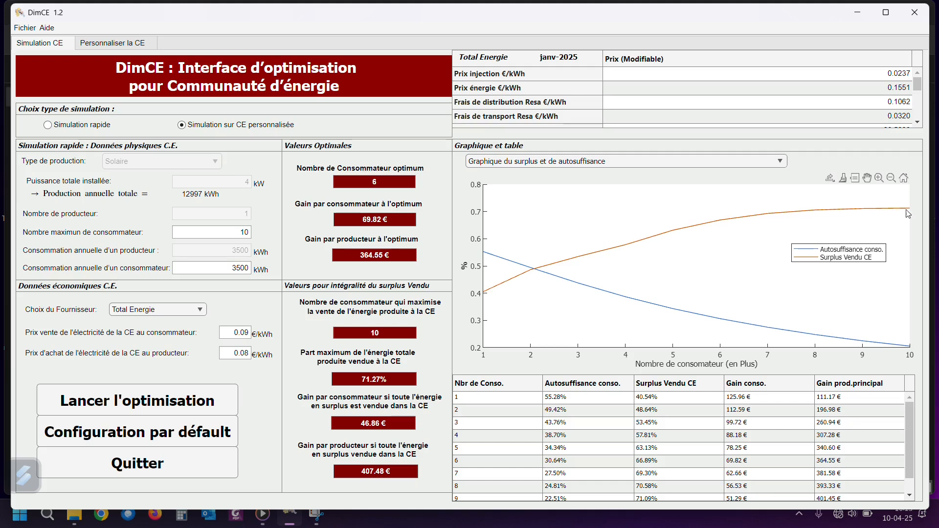
{"action": "scroll", "coordinate": [816, 433], "scroll_direction": "down", "scroll_amount": 1}
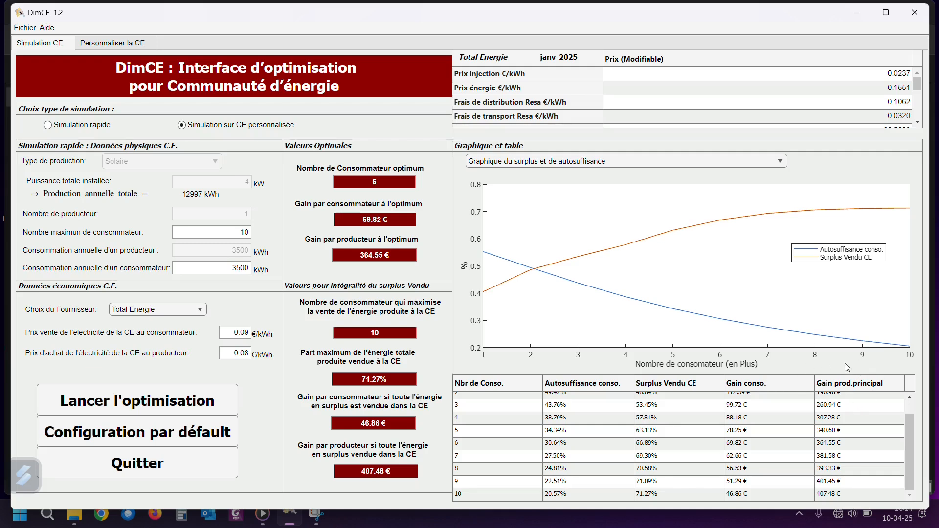
{"action": "scroll", "coordinate": [909, 425], "scroll_direction": "up", "scroll_amount": 2}
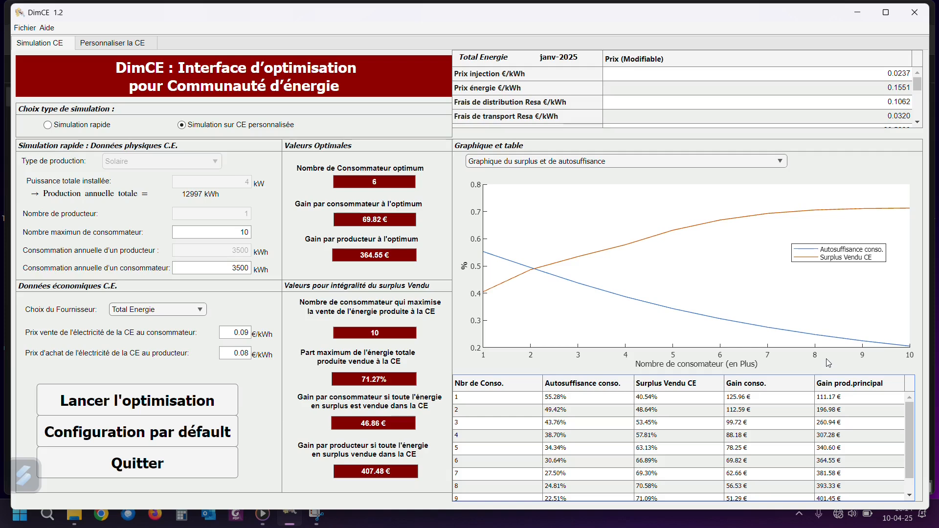
Export the customised community as the file "tableau 1 CE" in the DimCE folder under Documents
{"action": "left_click", "coordinate": [125, 42]}
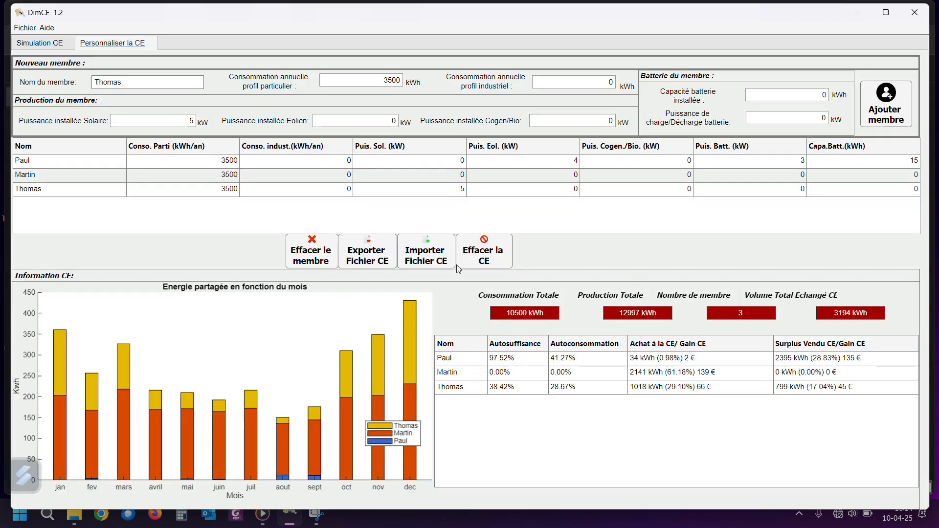
{"action": "left_click", "coordinate": [48, 45]}
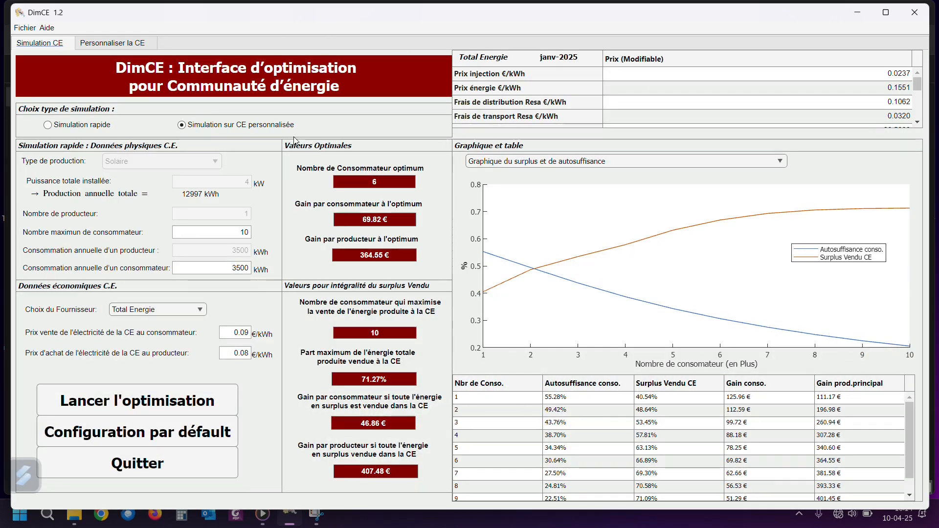
{"action": "left_click", "coordinate": [115, 44]}
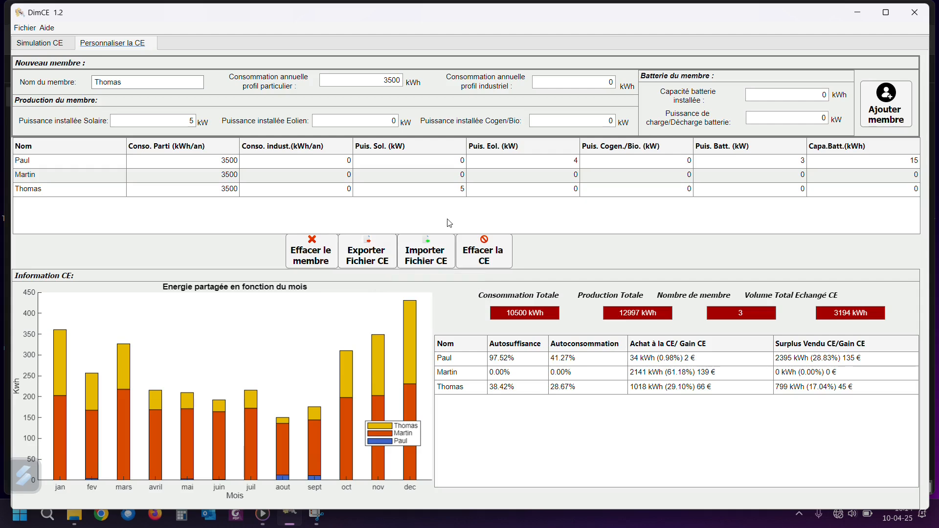
{"action": "left_click", "coordinate": [369, 257]}
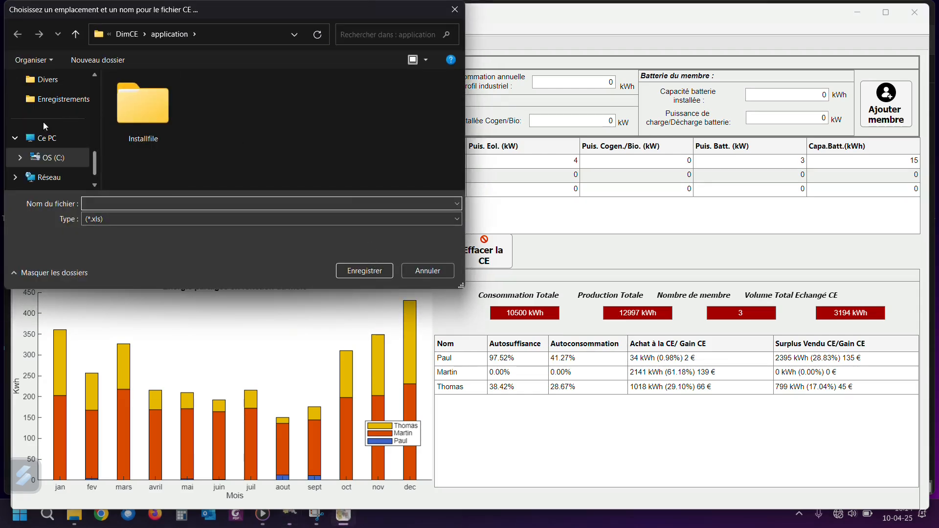
{"action": "scroll", "coordinate": [44, 122], "scroll_direction": "up", "scroll_amount": 3}
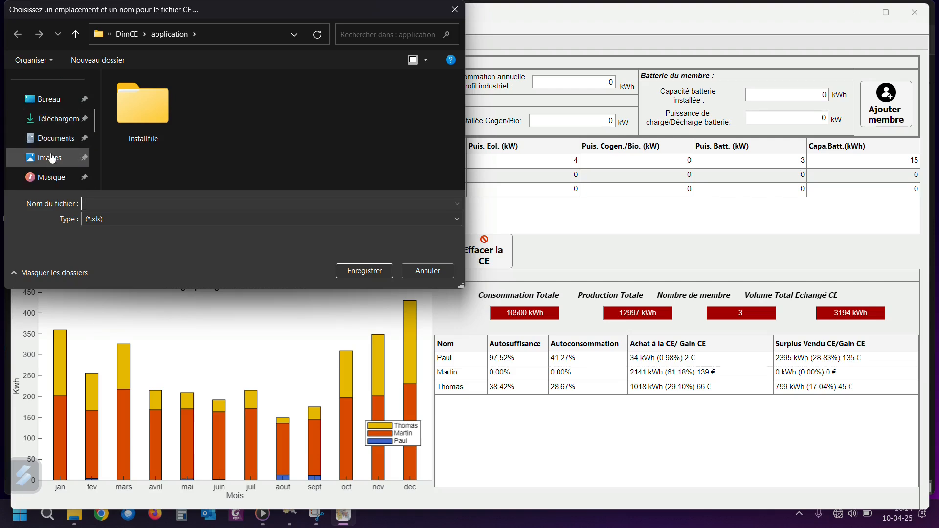
{"action": "left_click", "coordinate": [49, 138]}
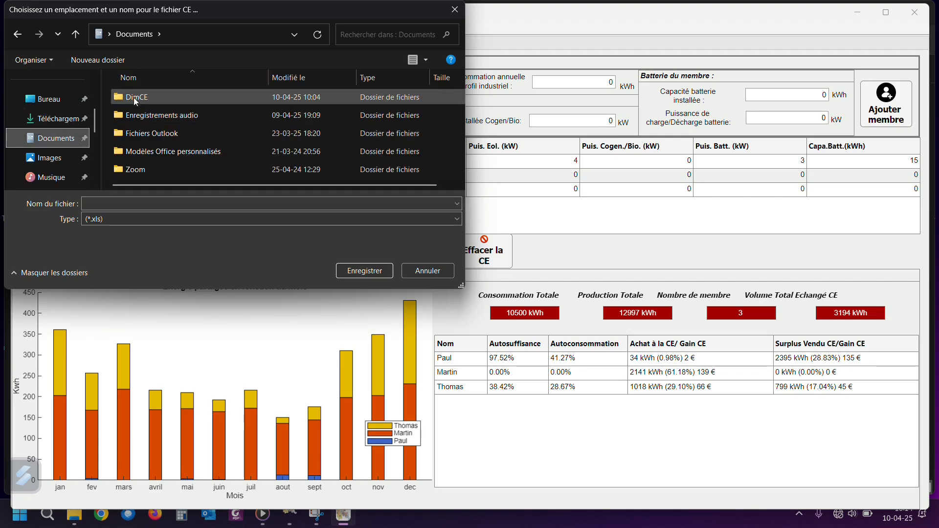
{"action": "double_click", "coordinate": [146, 98]}
{"action": "left_click", "coordinate": [122, 203]}
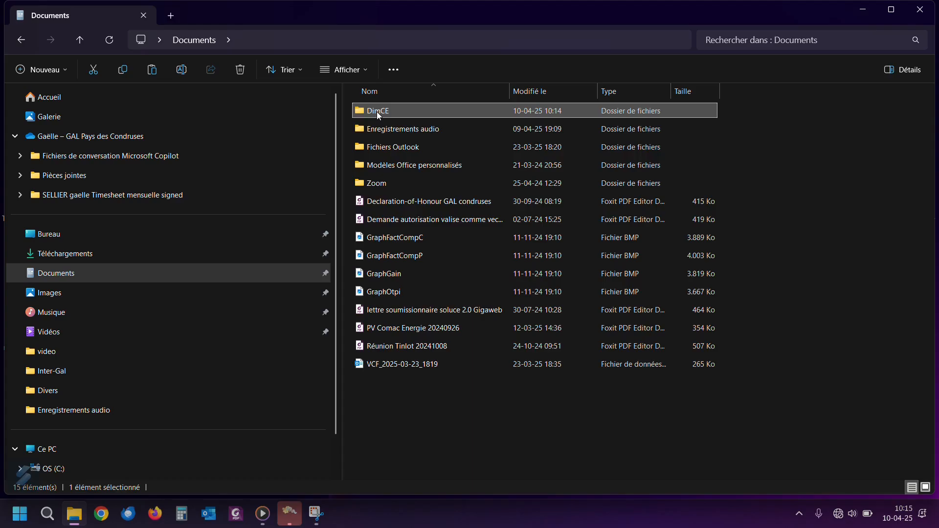
Open the exported "tableau 1 CE" file in Excel and start a new member row 5, entering "f" as the name and sample consumption digits
{"action": "double_click", "coordinate": [376, 111]}
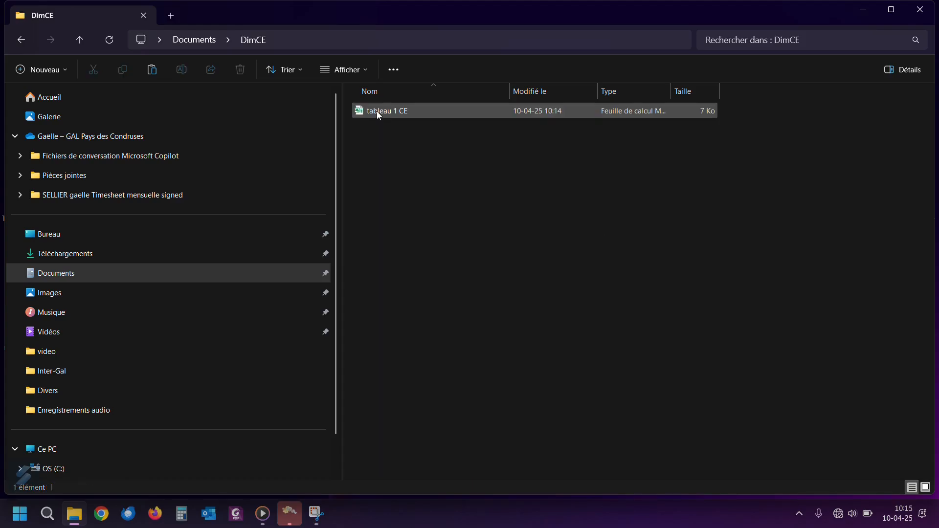
{"action": "double_click", "coordinate": [377, 111]}
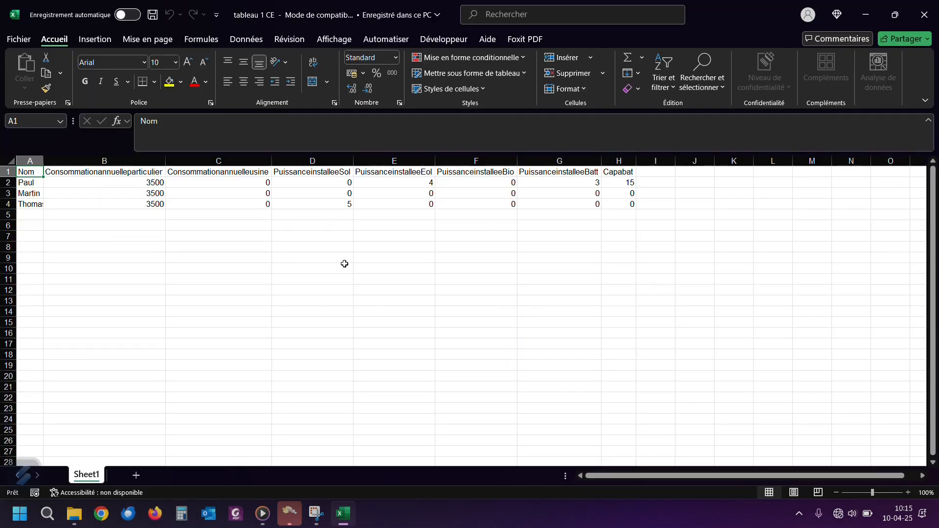
{"action": "left_click", "coordinate": [37, 216]}
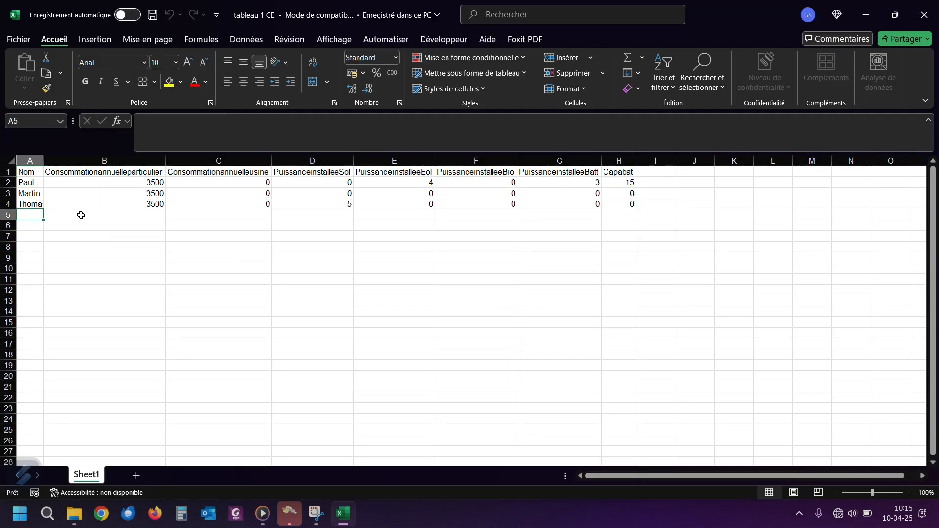
{"action": "type", "text": "f"}
{"action": "left_click", "coordinate": [152, 214]}
{"action": "type", "text": "3"}
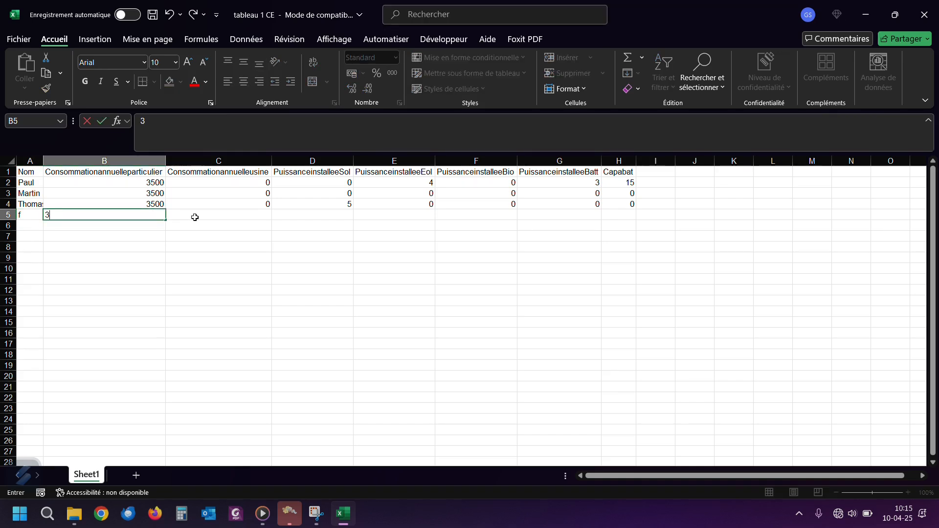
{"action": "type", "text": "220"}
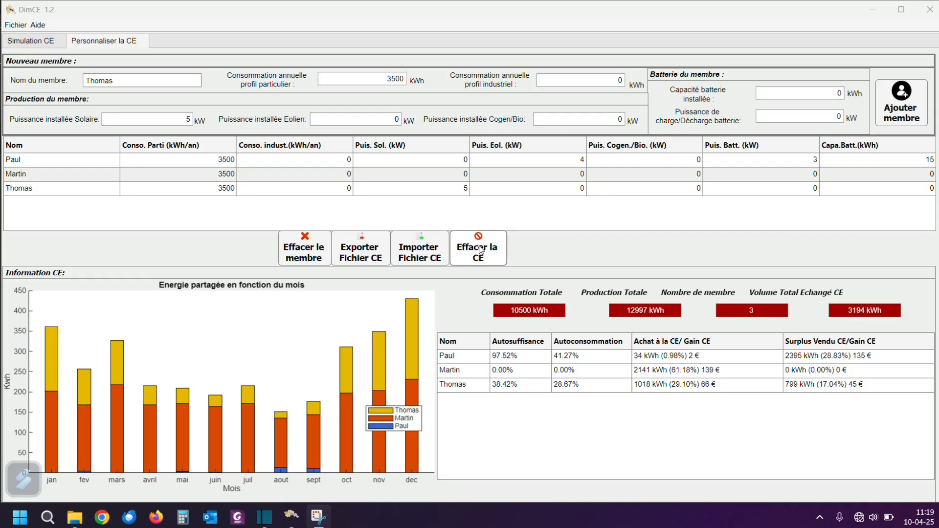
Try to erase the whole community in DimCE, cancelling the first confirmation and accepting the second
{"action": "left_click", "coordinate": [482, 250]}
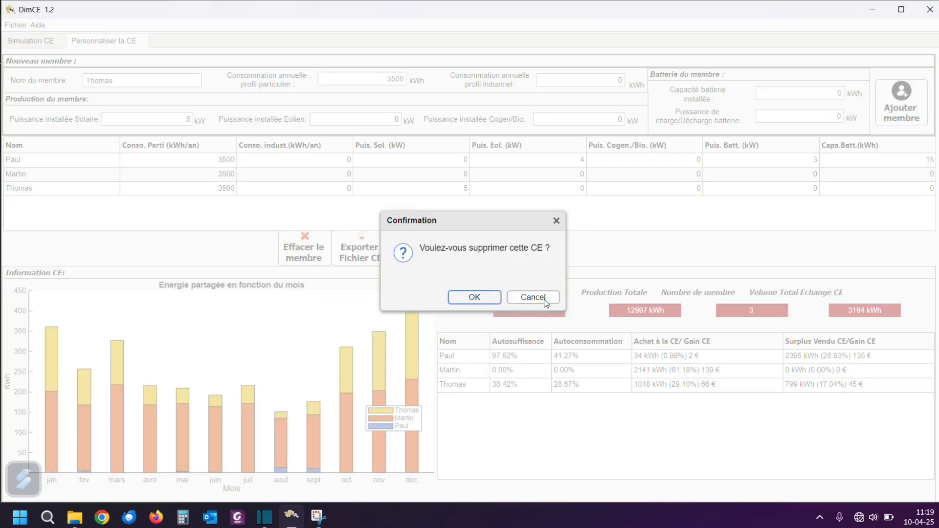
{"action": "left_click", "coordinate": [545, 300]}
{"action": "left_click", "coordinate": [480, 253]}
{"action": "left_click", "coordinate": [477, 297]}
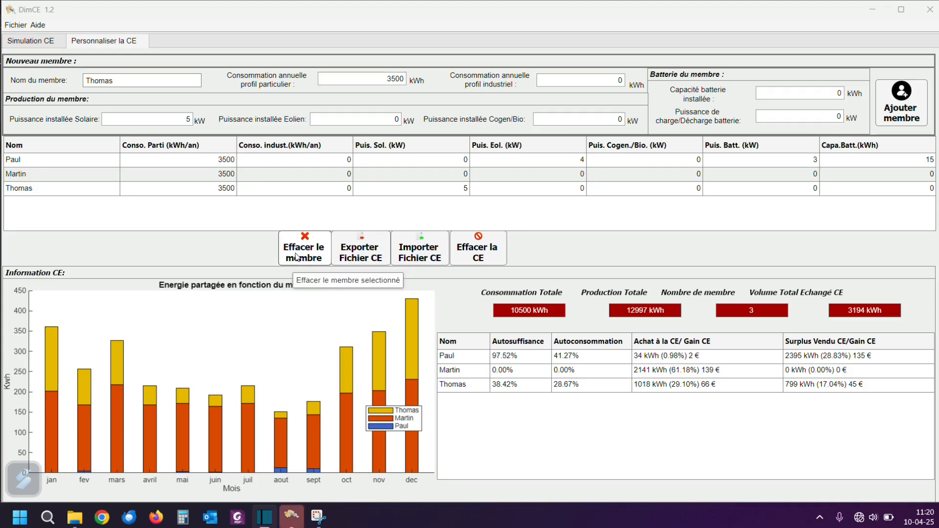
Delete the community member with 4 kW of wind power, and display the October values on the monthly shared-energy chart
{"action": "left_click", "coordinate": [43, 161]}
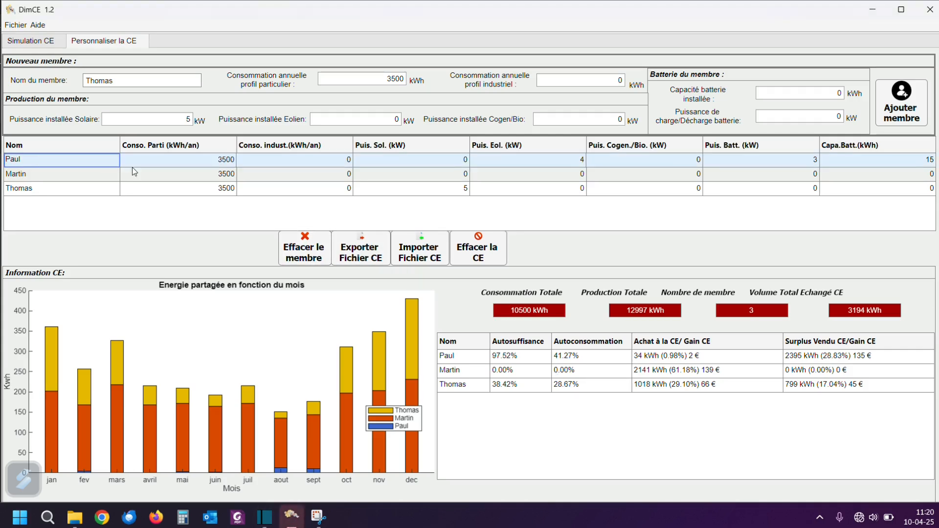
{"action": "left_click", "coordinate": [311, 259]}
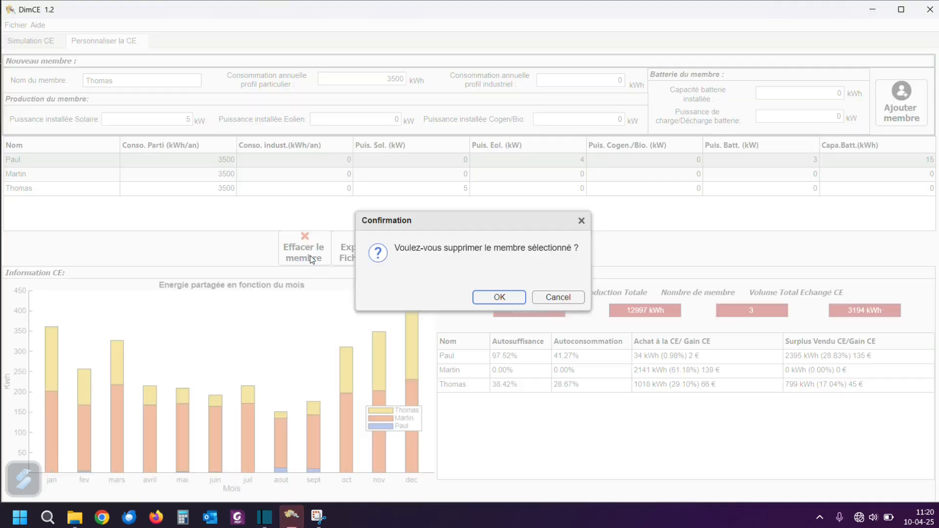
{"action": "left_click", "coordinate": [496, 298]}
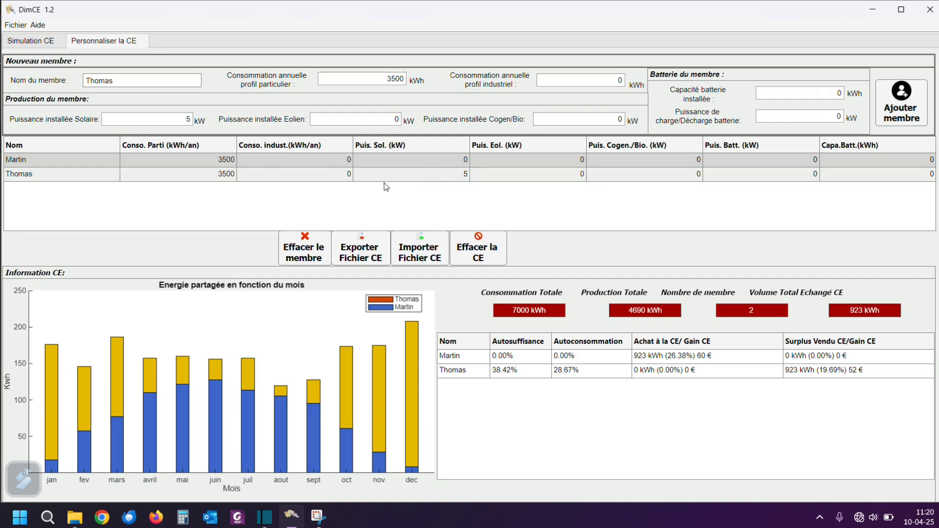
{"action": "left_click", "coordinate": [347, 346]}
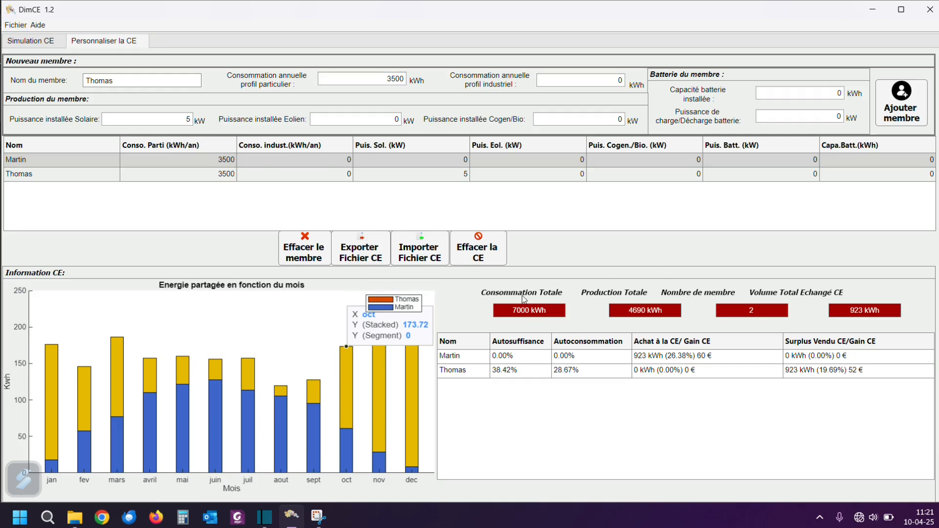
Open the export of the customised community's information to an .xls file, and cancel it without saving
{"action": "left_click", "coordinate": [9, 27]}
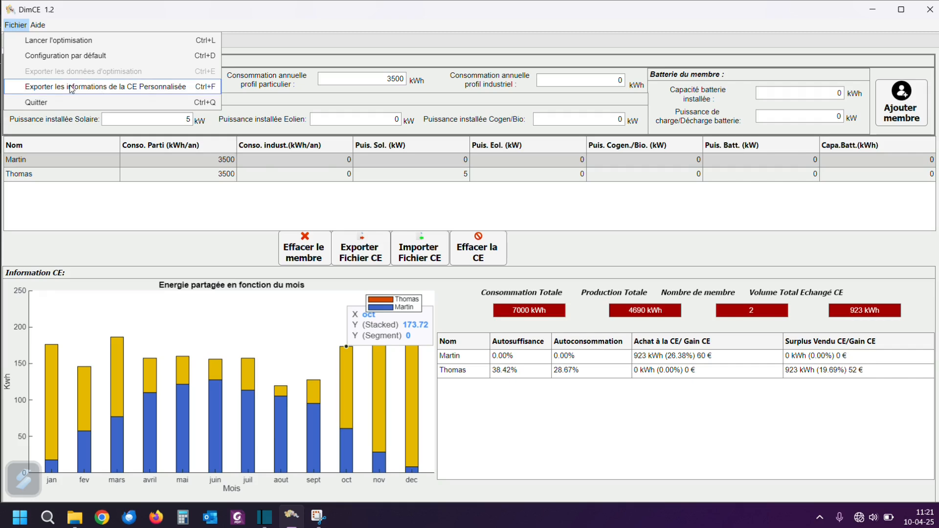
{"action": "left_click", "coordinate": [152, 92]}
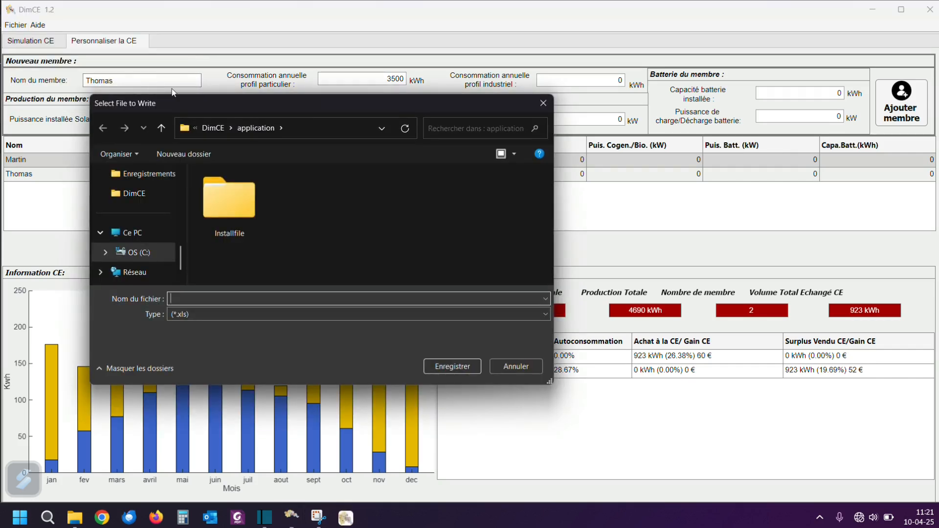
{"action": "left_click", "coordinate": [516, 368]}
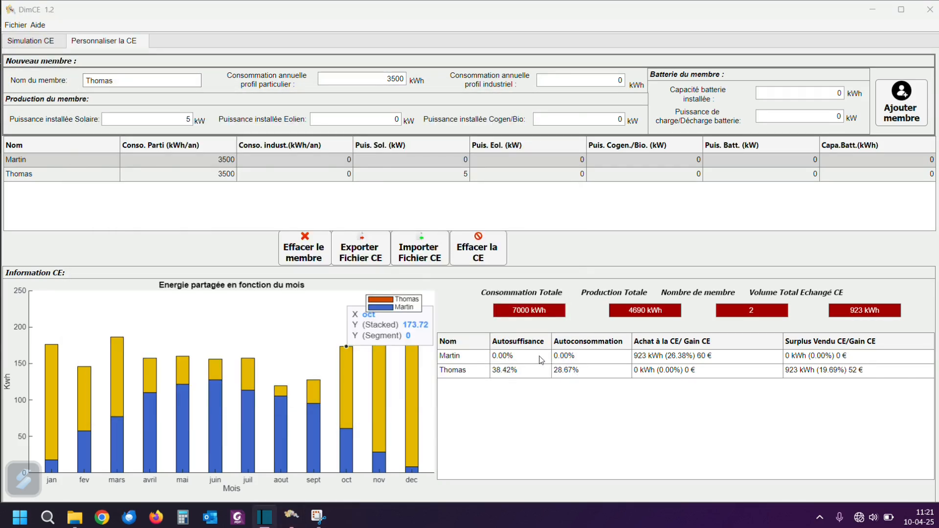
Return to the community simulation, open the export of the optimisation data to an .xls file, and cancel it
{"action": "left_click", "coordinate": [34, 43]}
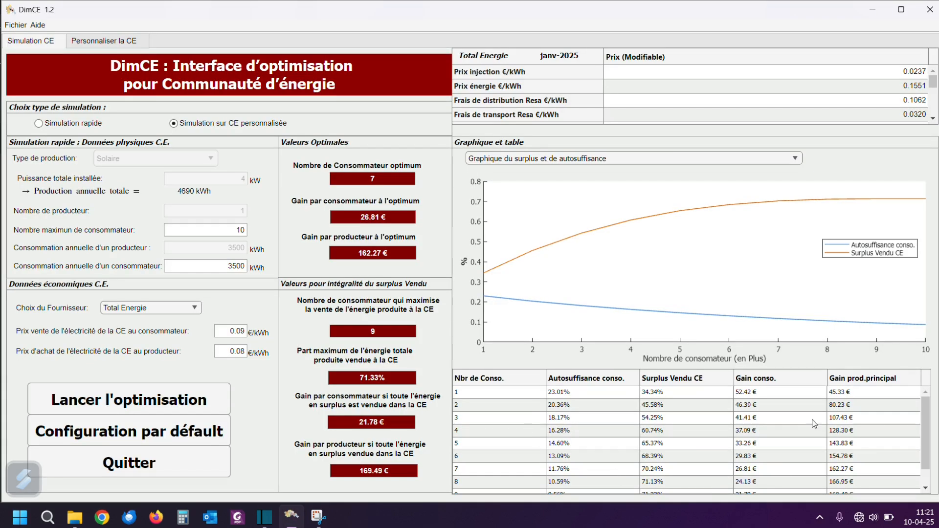
{"action": "left_click", "coordinate": [13, 27]}
{"action": "left_click", "coordinate": [136, 74]}
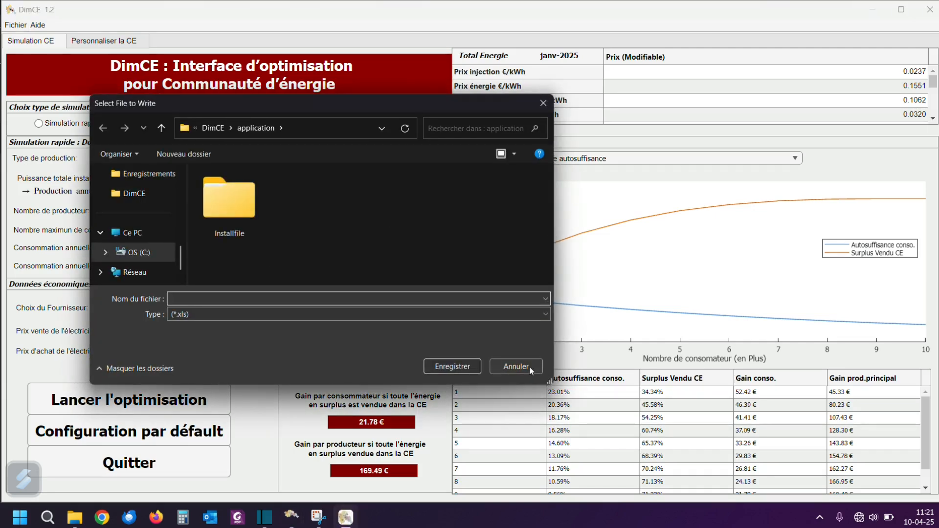
{"action": "left_click", "coordinate": [529, 370]}
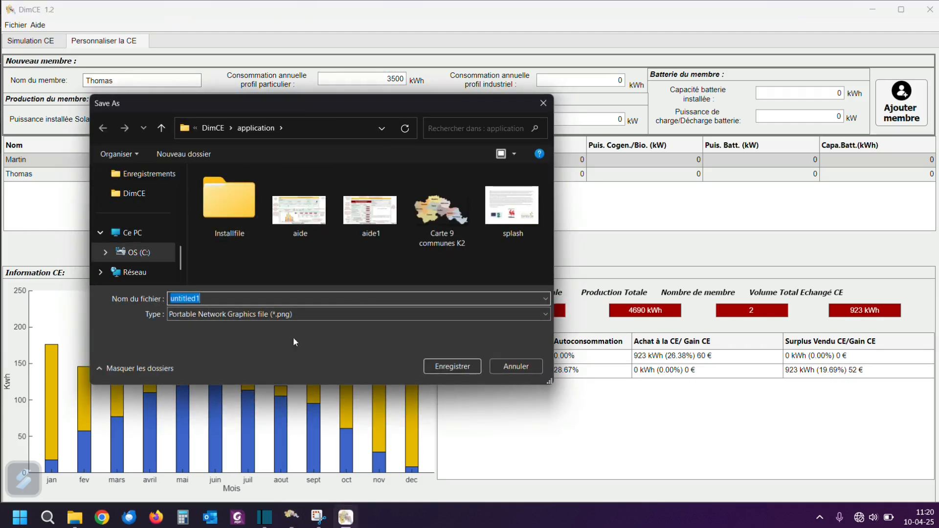
Cancel saving the monthly shared-energy chart as a PNG image, and inspect its October bar
{"action": "left_click", "coordinate": [522, 369]}
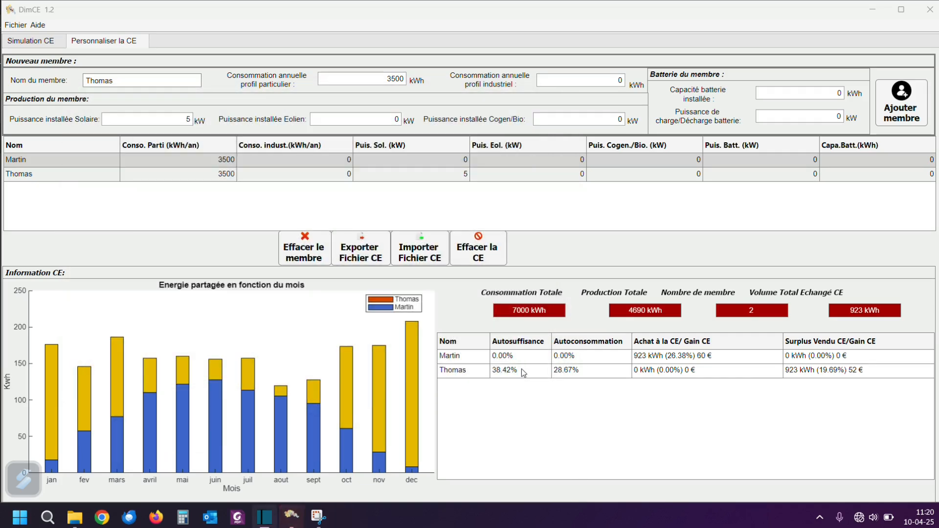
{"action": "left_click", "coordinate": [351, 347]}
{"action": "scroll", "coordinate": [260, 368], "scroll_direction": "up", "scroll_amount": 2}
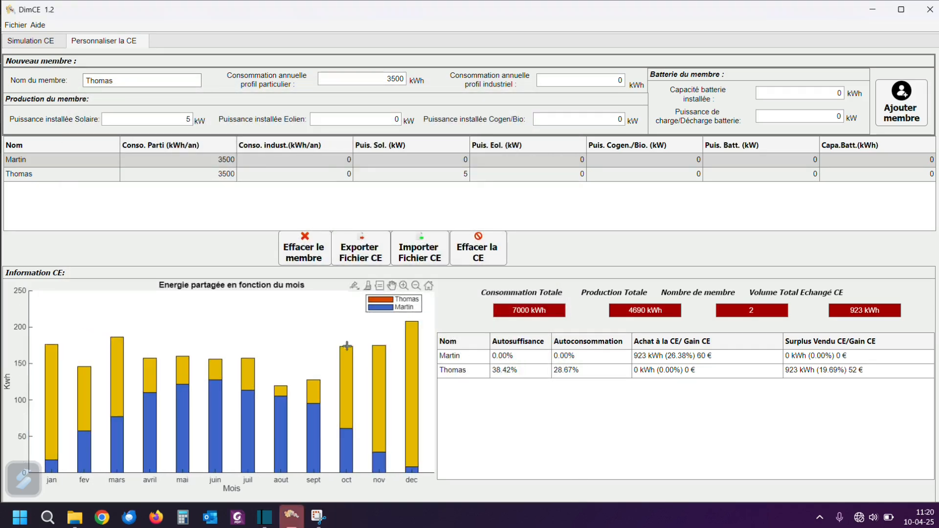
{"action": "left_click", "coordinate": [357, 346]}
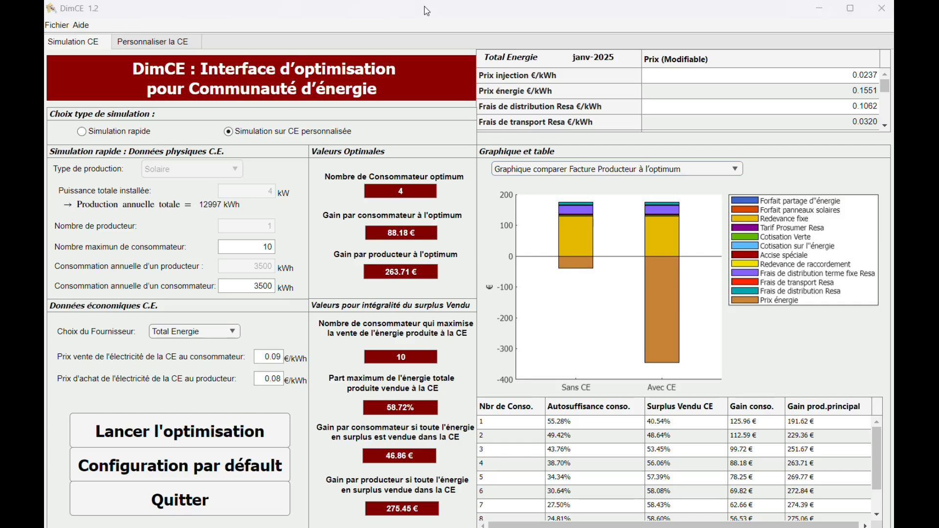
View the annotated interface help and the information about DimCE, and close them to return to the simulation
{"action": "left_click", "coordinate": [82, 28]}
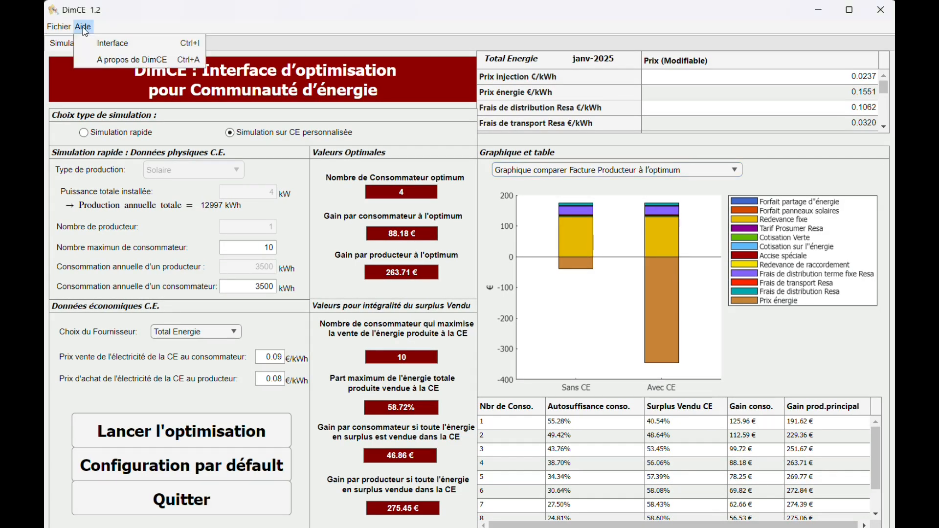
{"action": "left_click", "coordinate": [110, 45]}
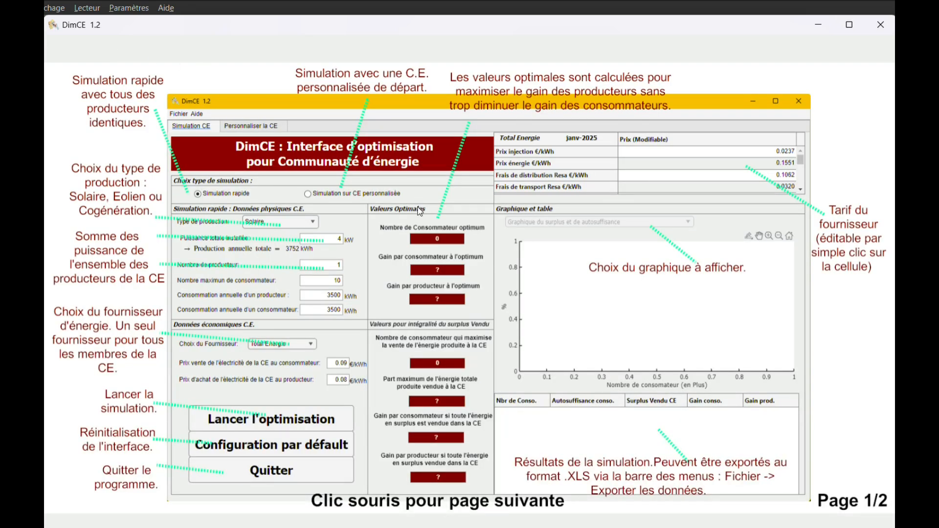
{"action": "left_click", "coordinate": [733, 477]}
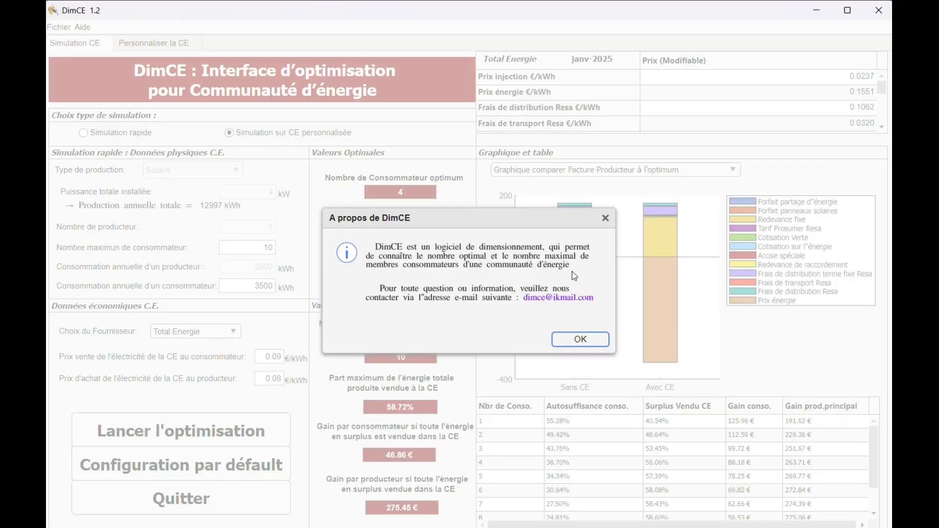
{"action": "left_click", "coordinate": [587, 338]}
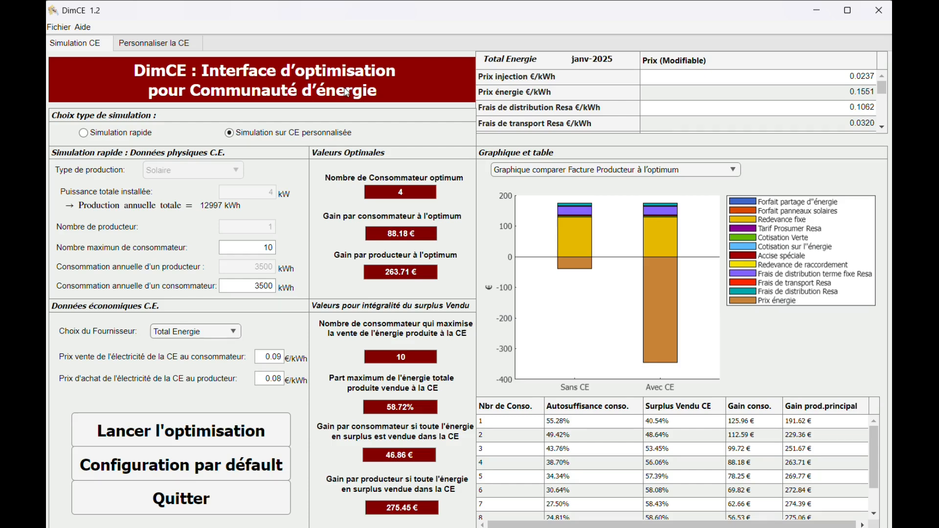
{"action": "mouse_move", "coordinate": [680, 194]}
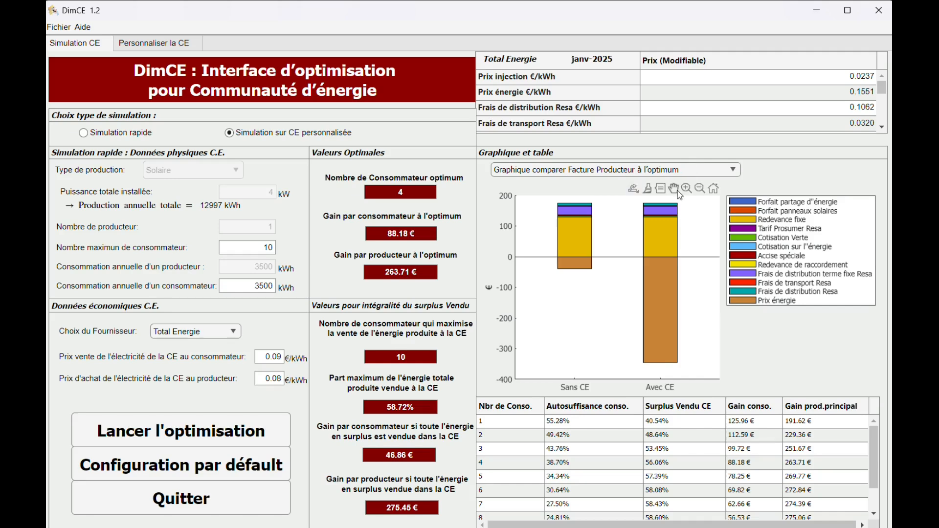